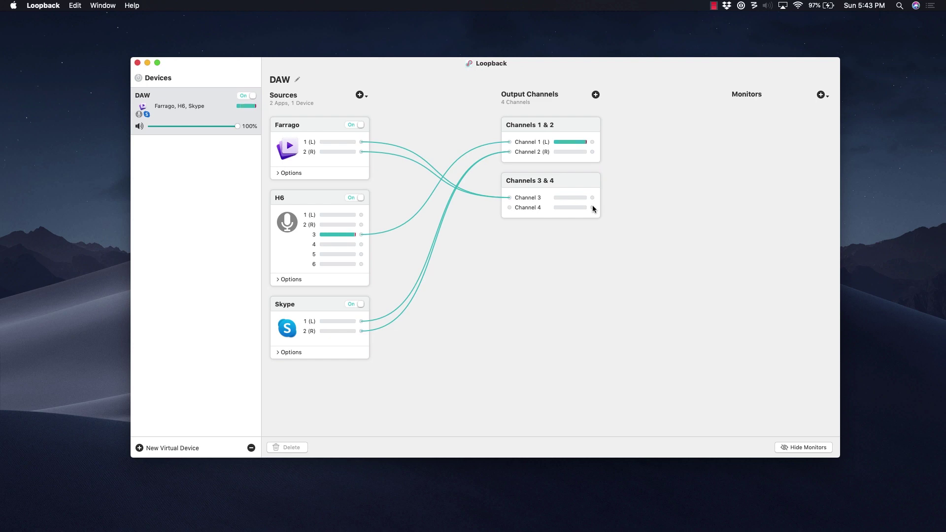
# Step: Add a new virtual device, rename it 'SKYPE AUDIO', and delete its Pass-Thru source
pyautogui.click(154, 450)
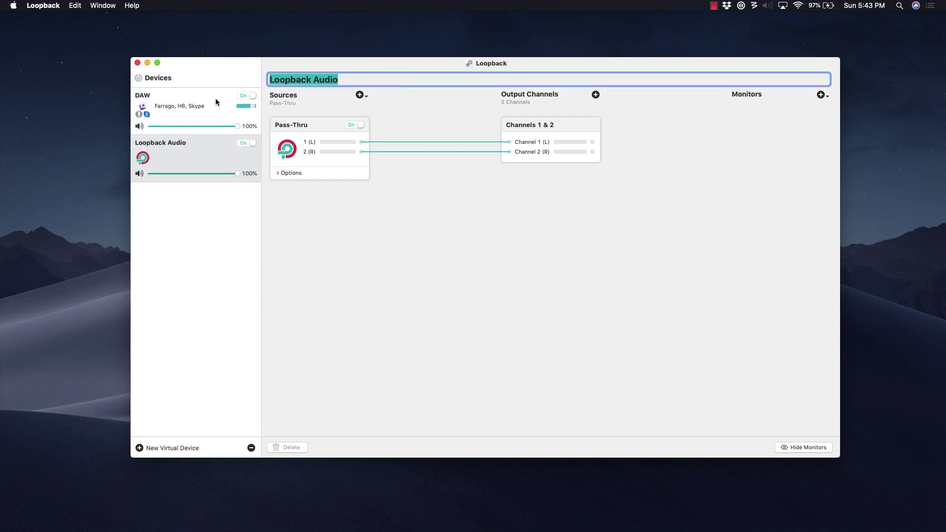
pyautogui.tripleClick(355, 81)
pyautogui.write('S')
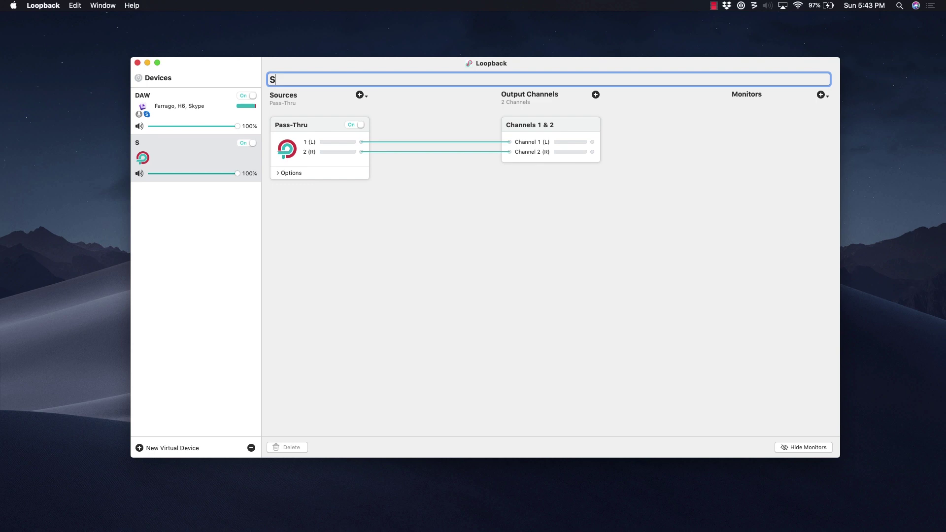
pyautogui.write('KYPE AUDIO')
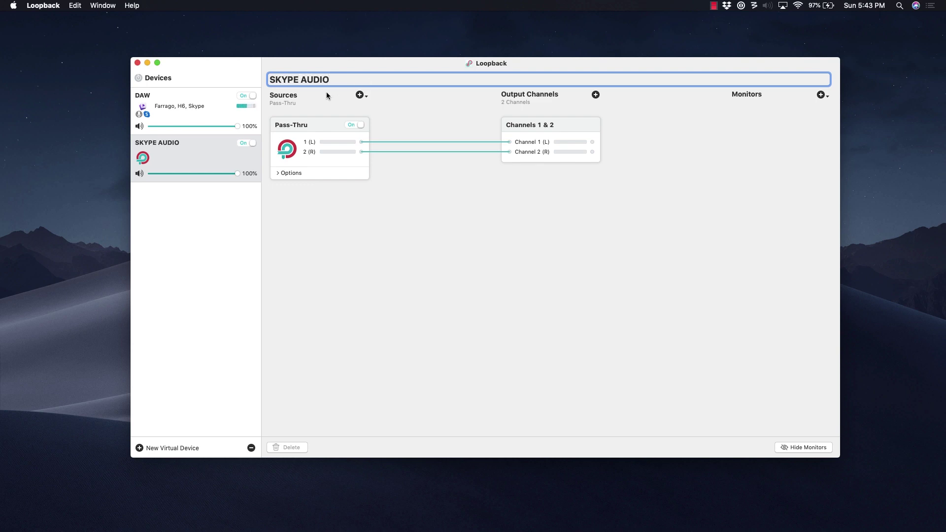
pyautogui.press('Return')
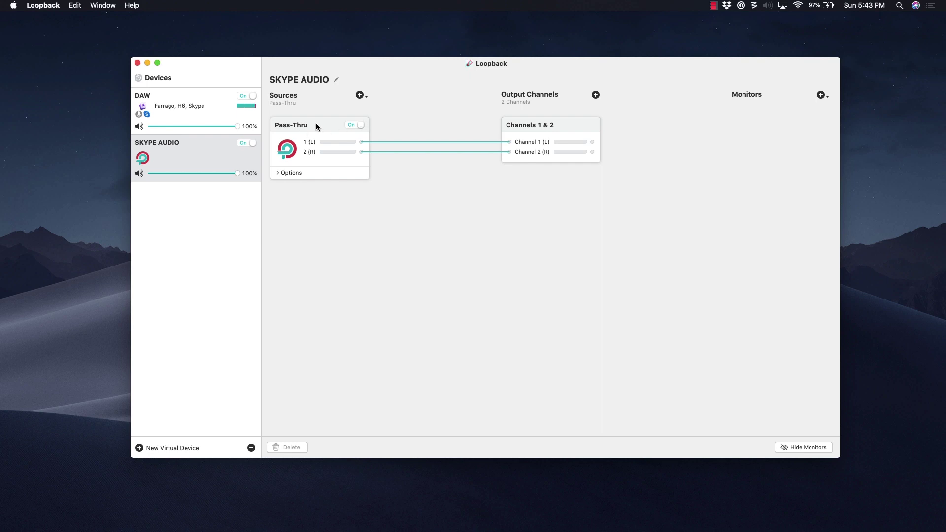
pyautogui.click(301, 130)
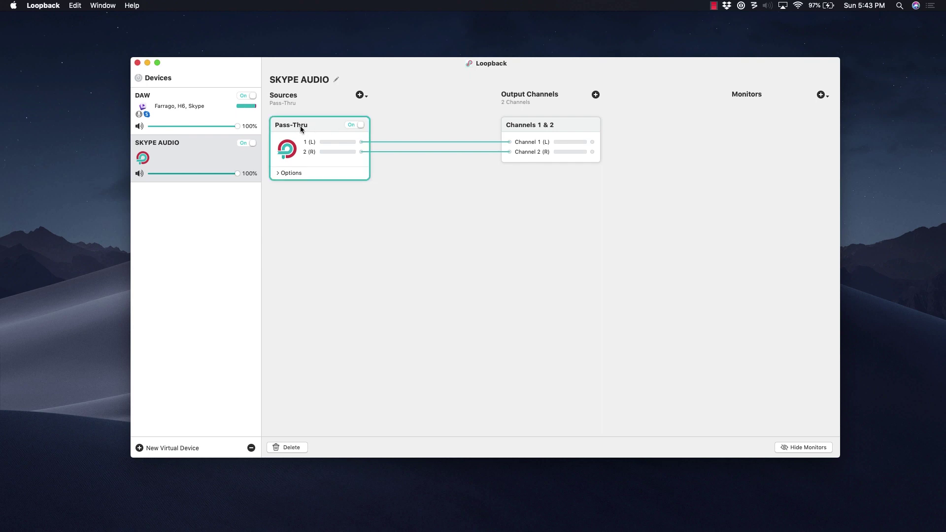
pyautogui.click(292, 447)
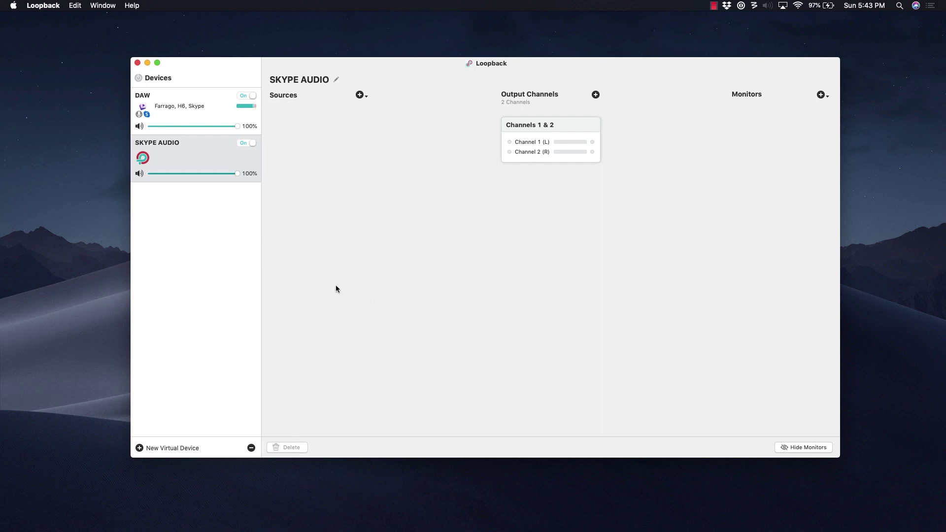
# Step: Add Farrago, iTunes and the H6 recorder as sources of SKYPE AUDIO
pyautogui.click(362, 96)
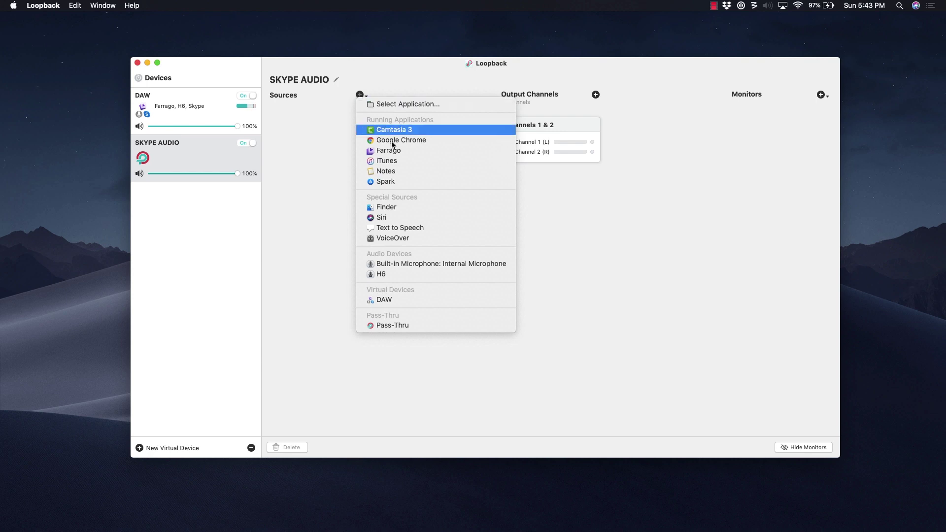
pyautogui.click(402, 150)
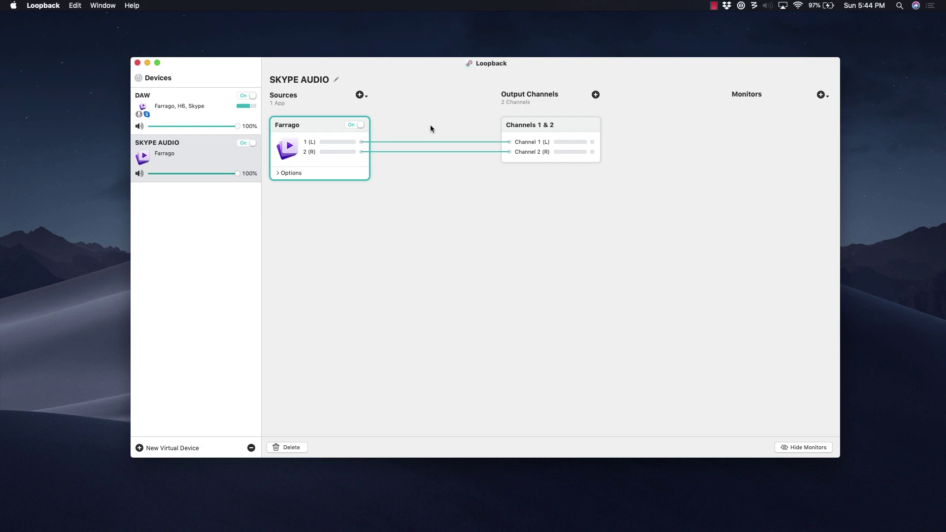
pyautogui.click(361, 95)
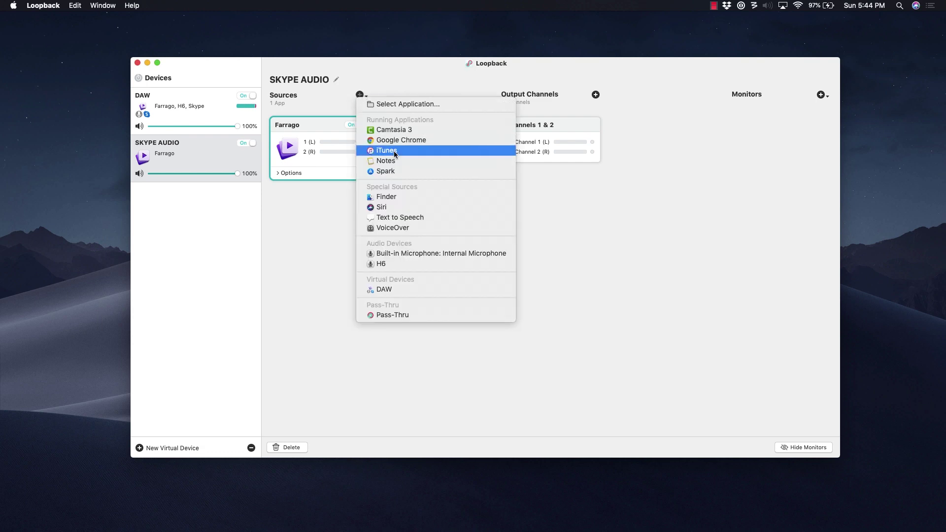
pyautogui.click(389, 150)
pyautogui.click(360, 95)
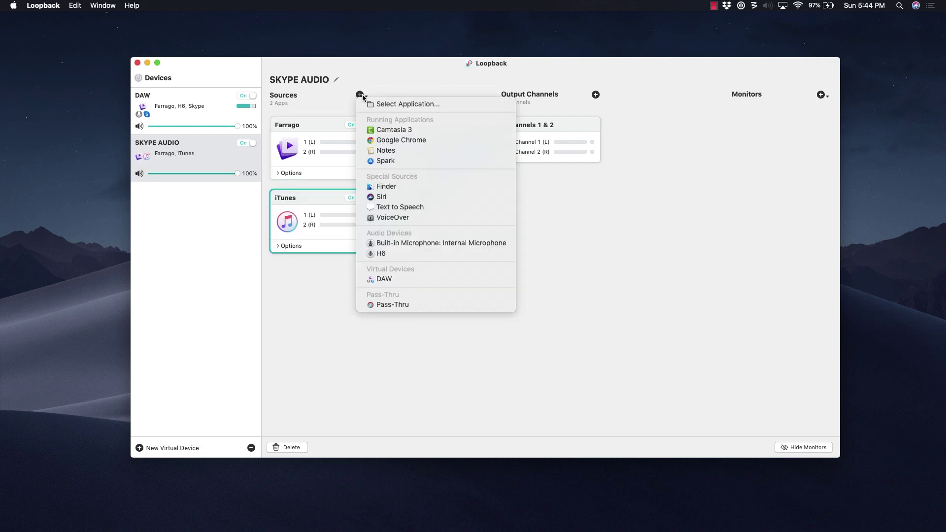
pyautogui.click(387, 254)
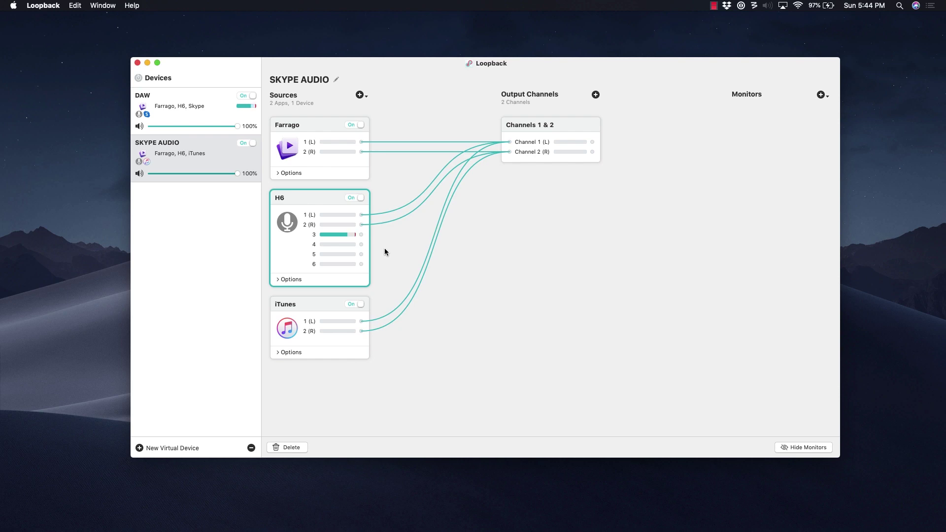
# Step: Remove the H6 channel 1 and 2 wires and connect H6 channel 3 to Channel 1 (L) and Channel 2 (R)
pyautogui.click(377, 214)
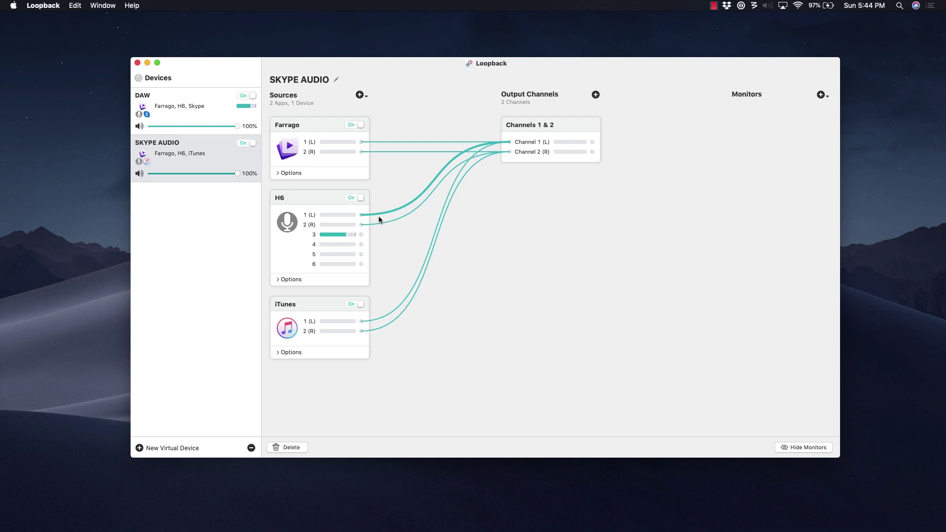
pyautogui.press('BackSpace')
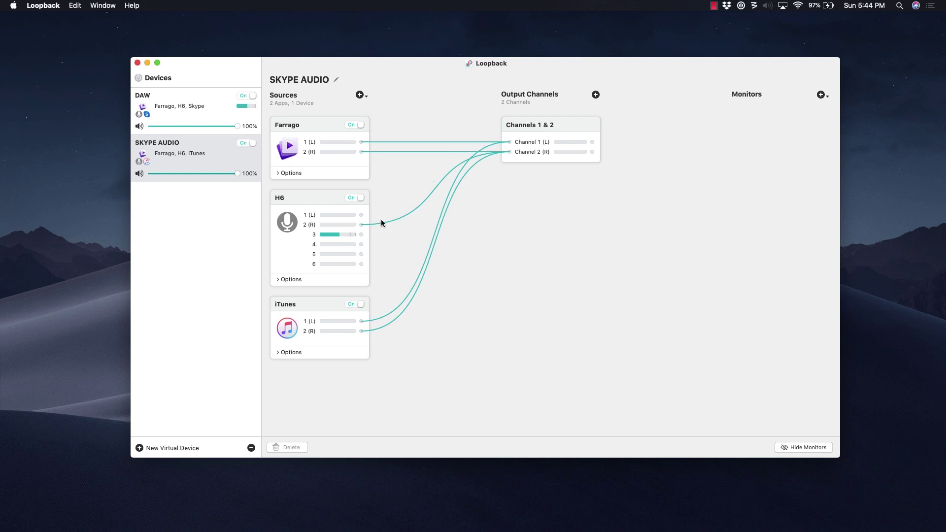
pyautogui.click(384, 223)
pyautogui.press('super+BackSpace')
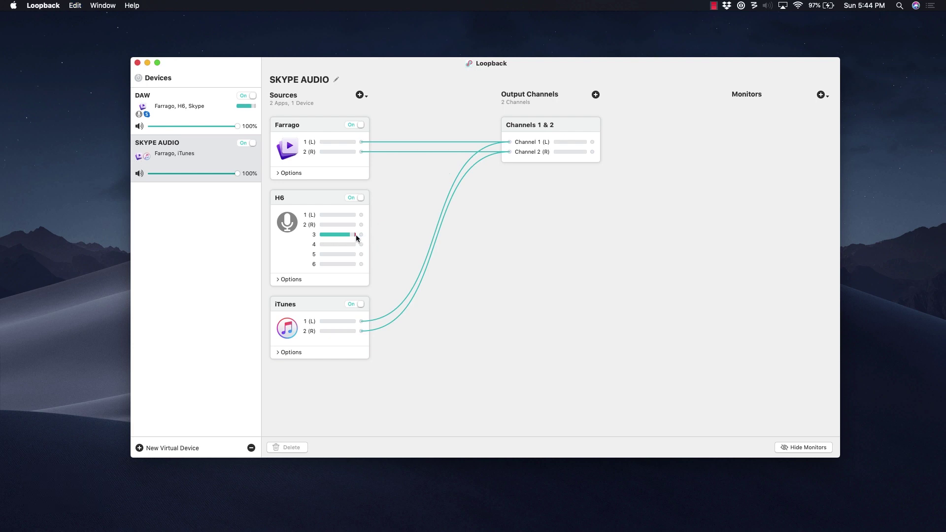
pyautogui.moveTo(361, 235); pyautogui.dragTo(509, 142)
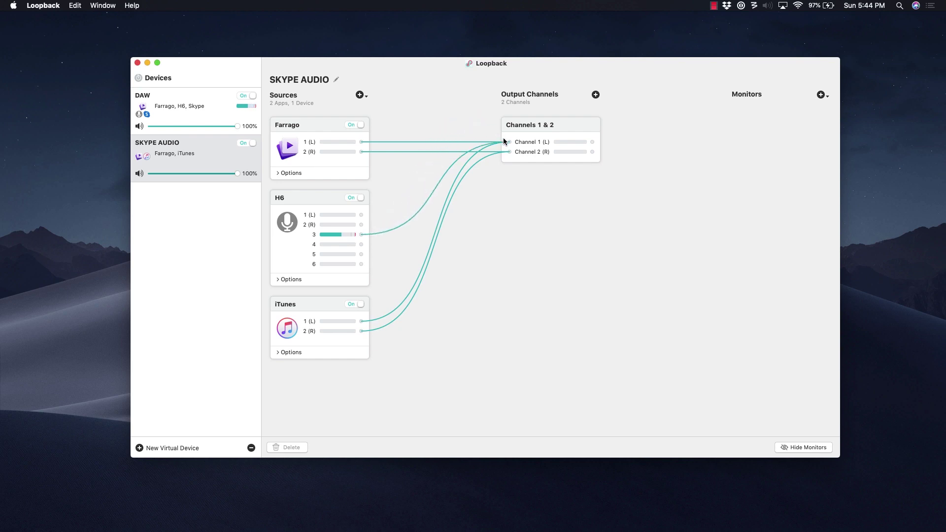
pyautogui.moveTo(362, 236); pyautogui.dragTo(510, 152)
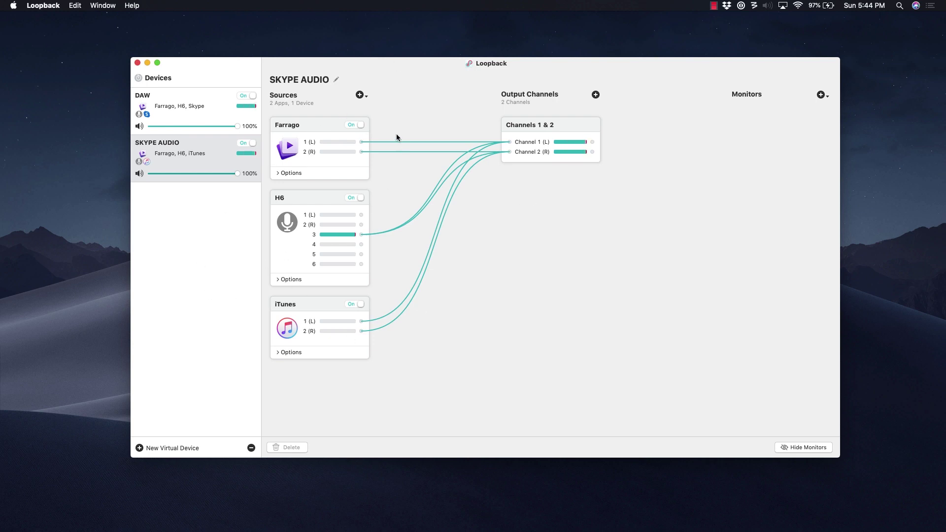
# Step: Close the Sources list without adding a source and bring Skype's main window forward
pyautogui.click(361, 96)
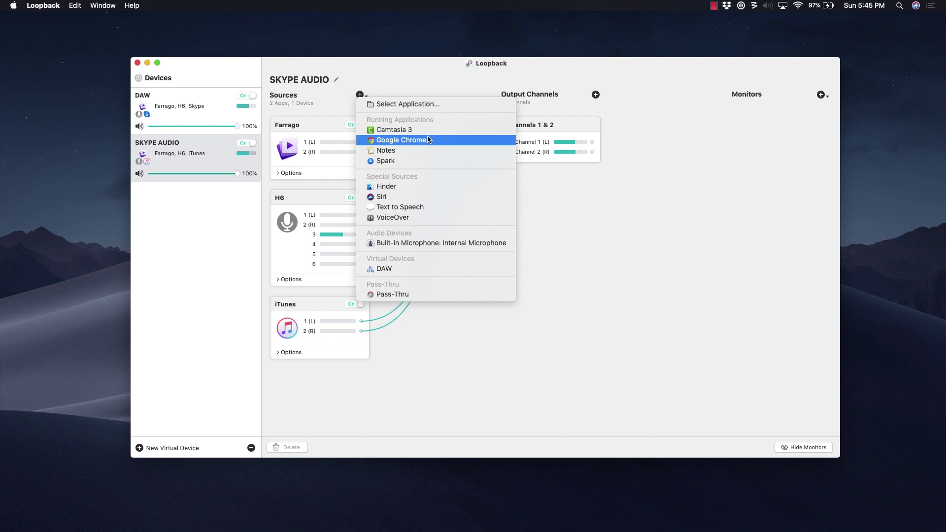
pyautogui.click(575, 209)
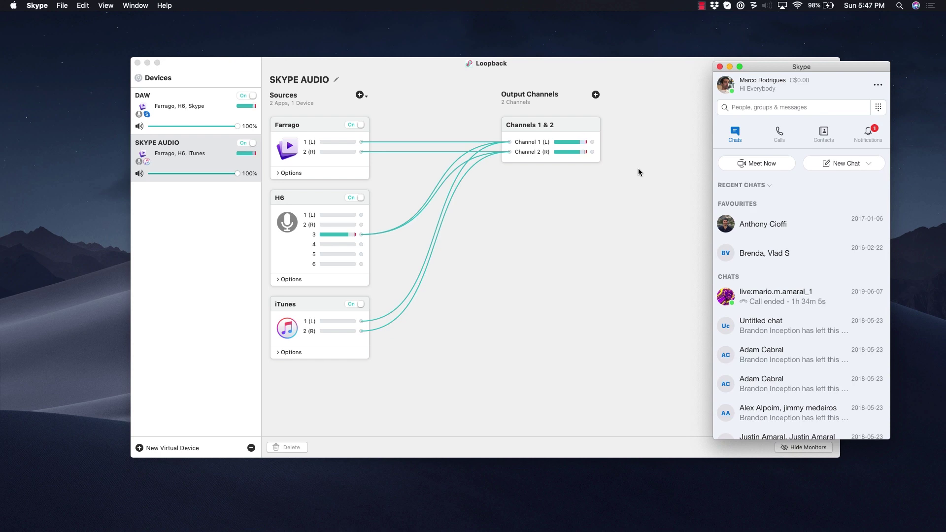
# Step: Go to Skype's Audio & Video settings and move the settings window up and left
pyautogui.click(878, 85)
pyautogui.click(810, 91)
pyautogui.click(513, 435)
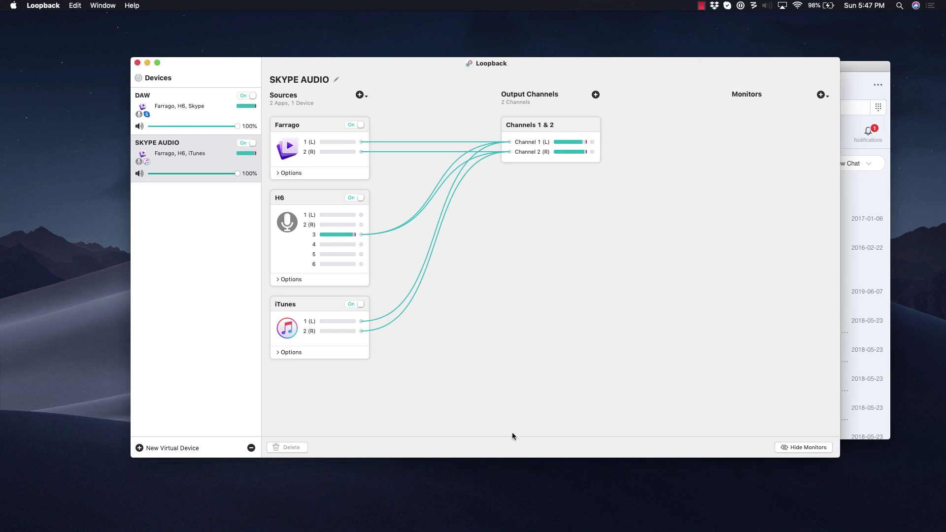
pyautogui.moveTo(780, 88); pyautogui.dragTo(732, 60)
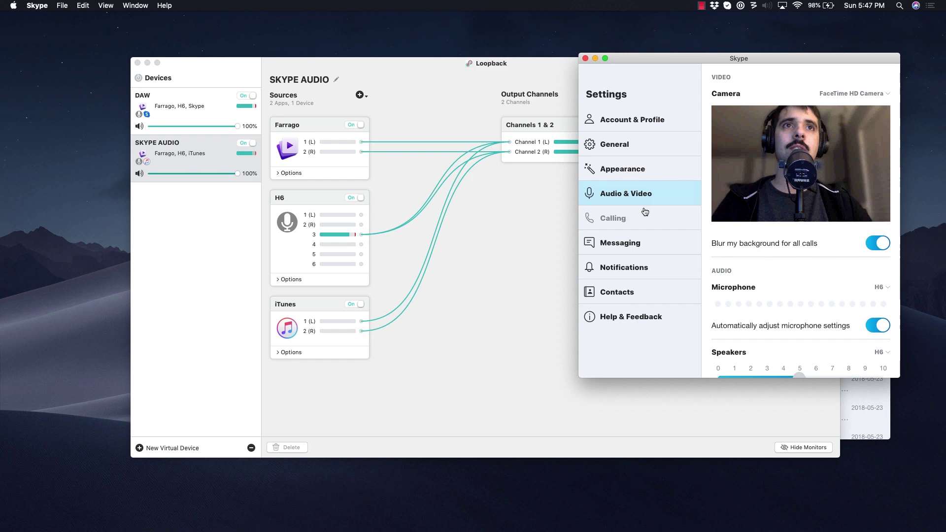
# Step: Choose SKYPE AUDIO as Skype's microphone, then bring Farrago's Live Podcast Effects set forward
pyautogui.click(880, 288)
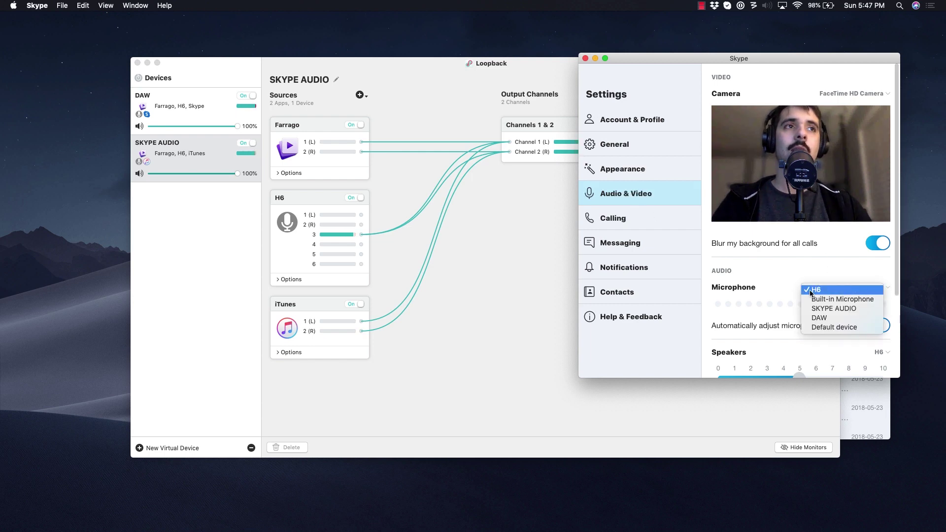
pyautogui.click(840, 310)
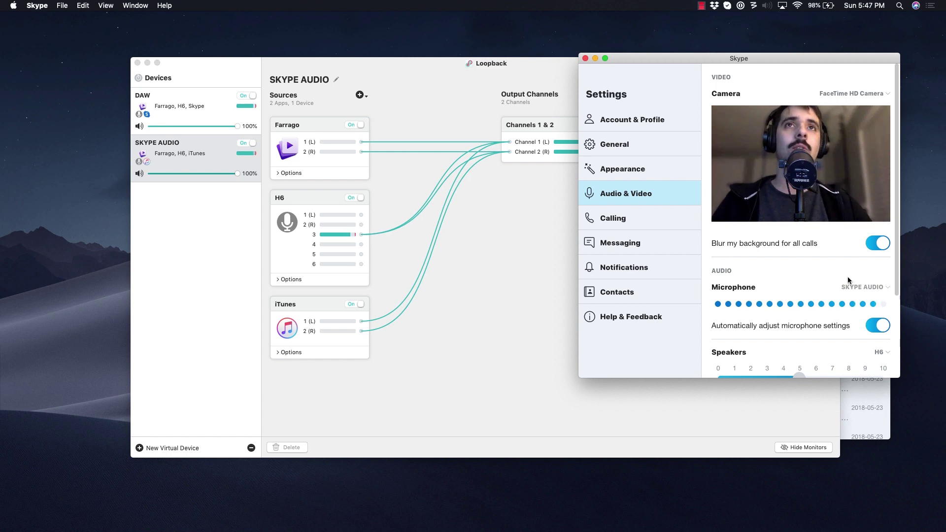
pyautogui.press('super+Tab')
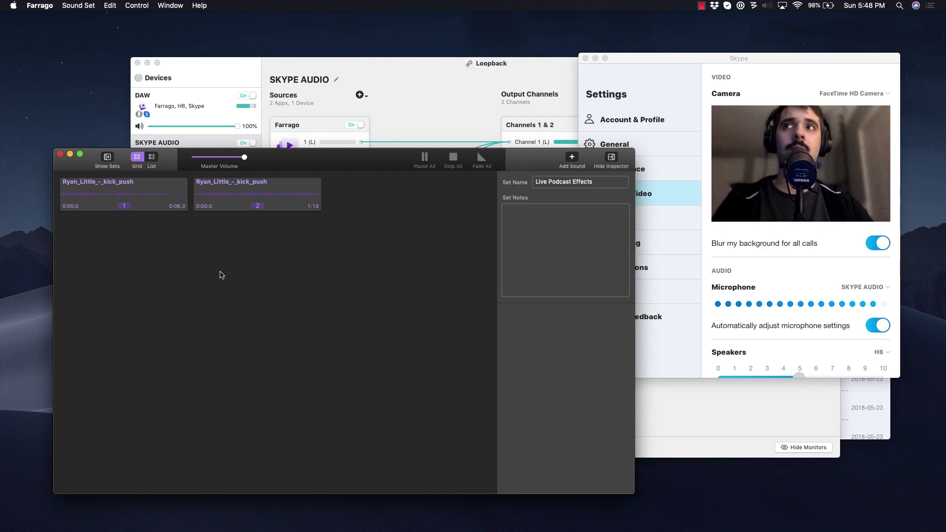
# Step: Play Farrago's first sound (kick_push) with hotkey 1 and scroll Skype's settings down
pyautogui.press('1')
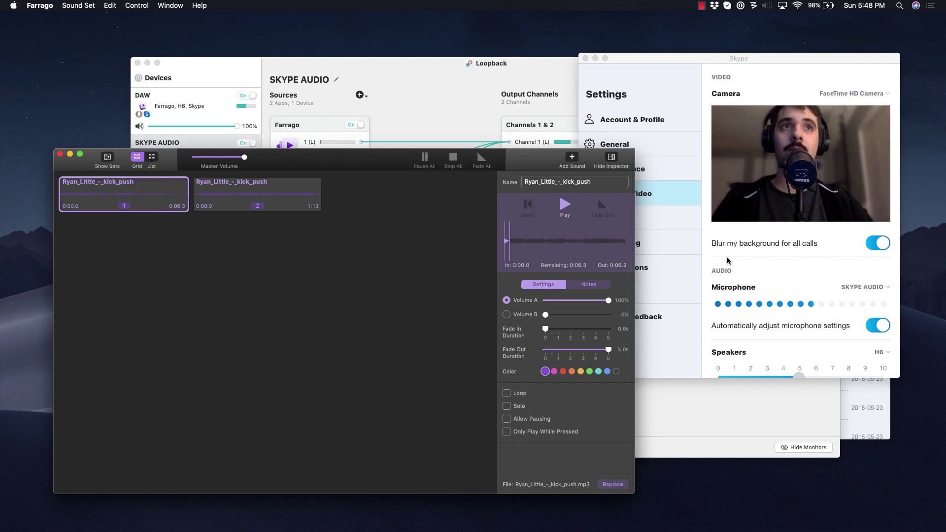
pyautogui.scroll(-5, 764, 361)
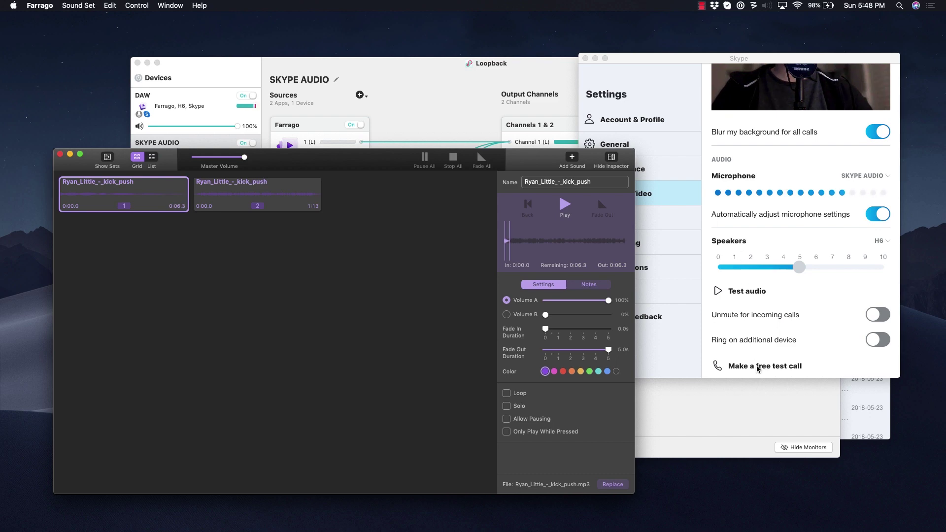
# Step: Start Skype's free test call, play and stop Farrago's first sound into it, then close Farrago
pyautogui.click(771, 350)
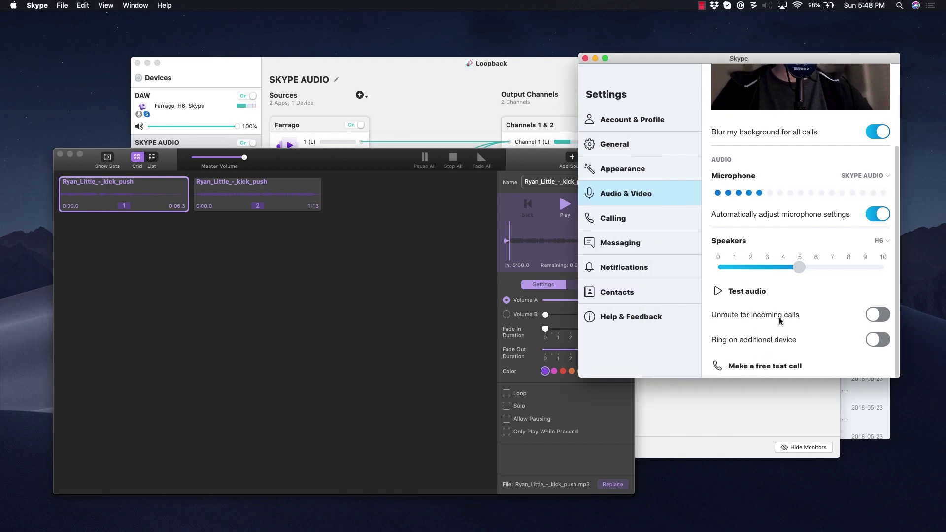
pyautogui.click(740, 366)
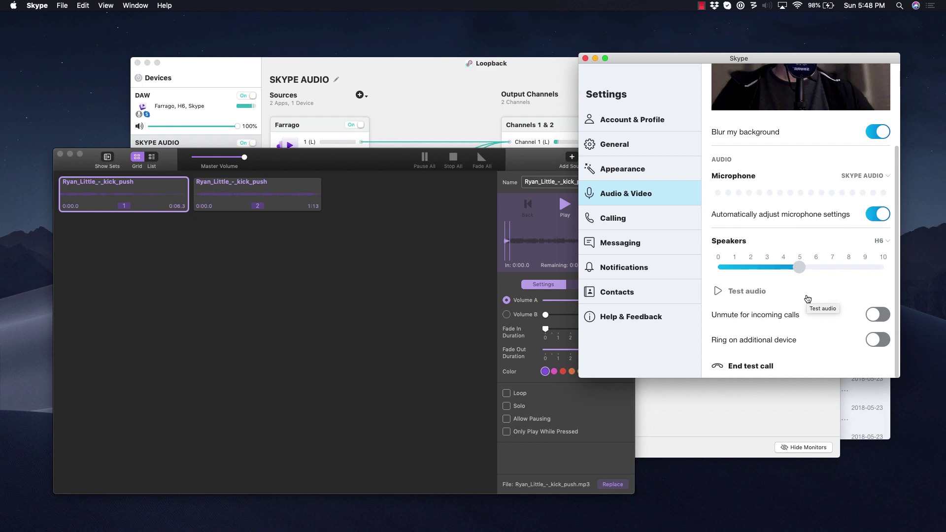
pyautogui.click(312, 288)
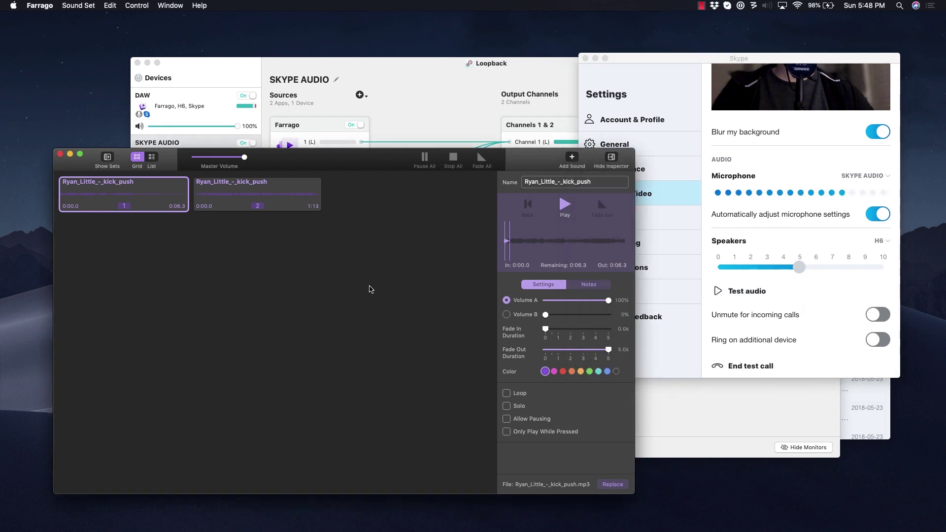
pyautogui.press('1')
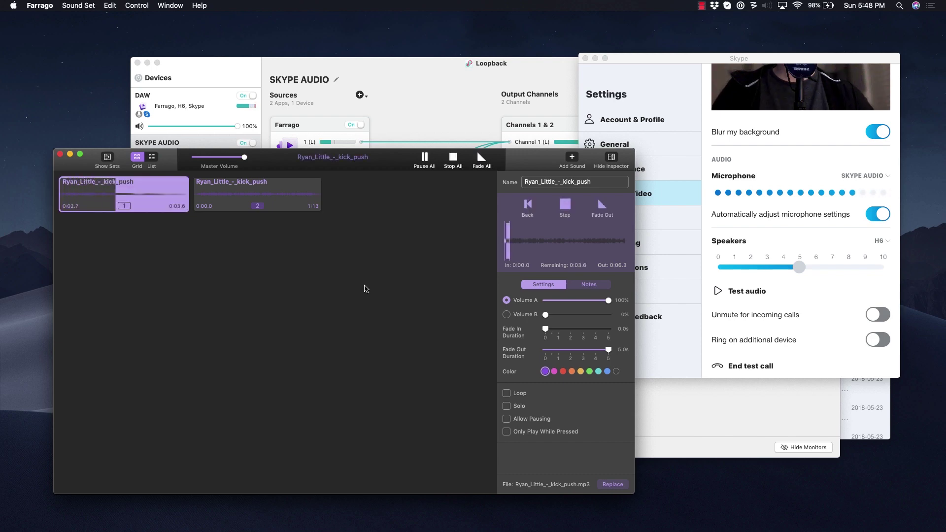
pyautogui.press('1')
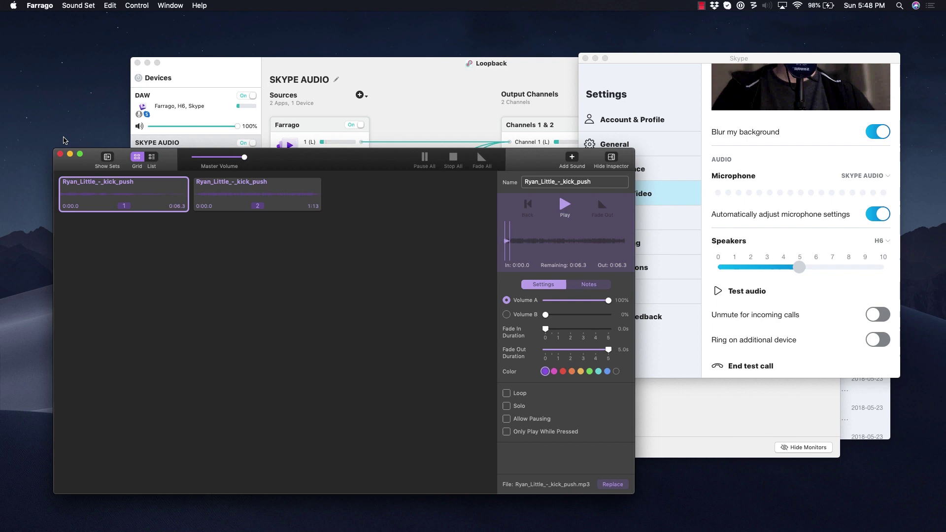
pyautogui.click(61, 154)
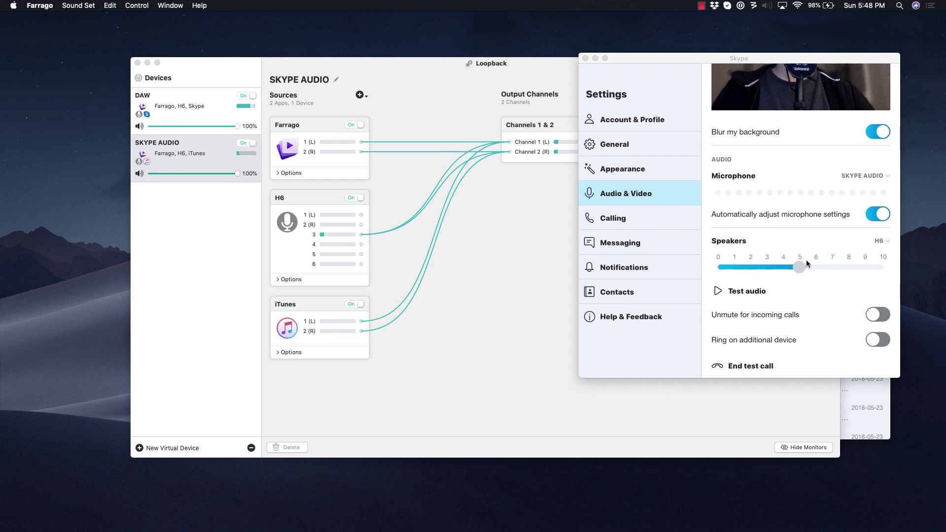
# Step: End the Skype test call and close Skype's window
pyautogui.click(749, 369)
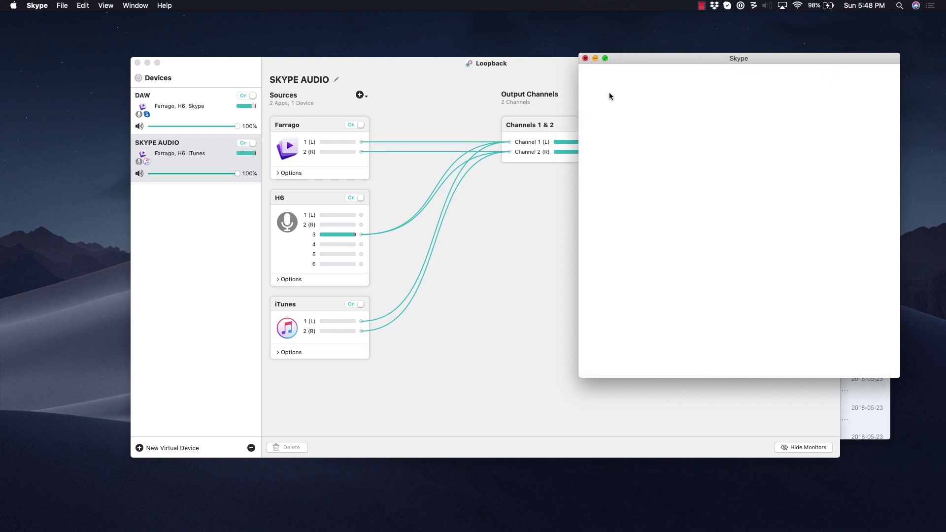
pyautogui.click(718, 66)
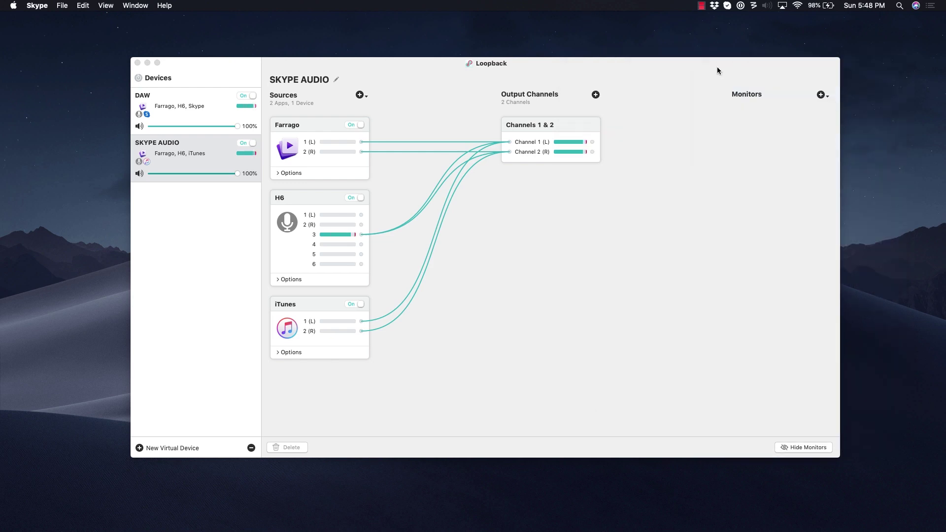